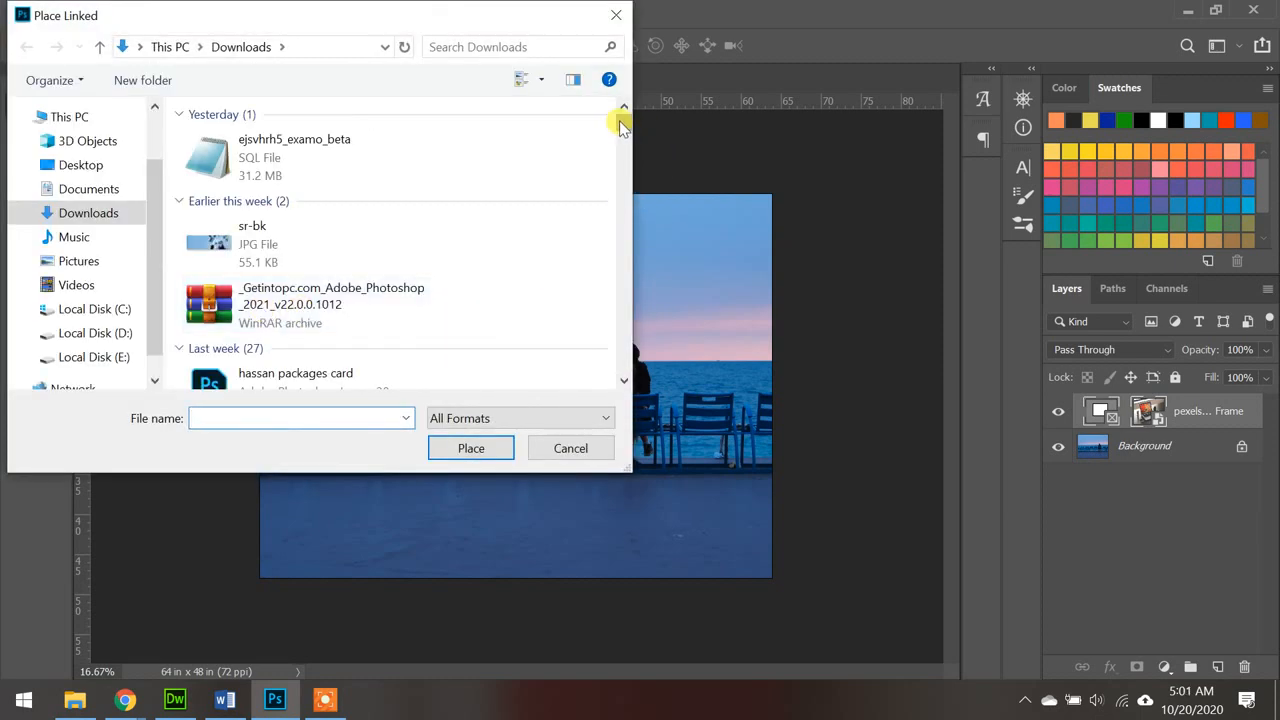
Place tubs_2_01 from Downloads into the frame as a linked image and stretch it to cover the whole frame
drag(620, 125, 613, 279)
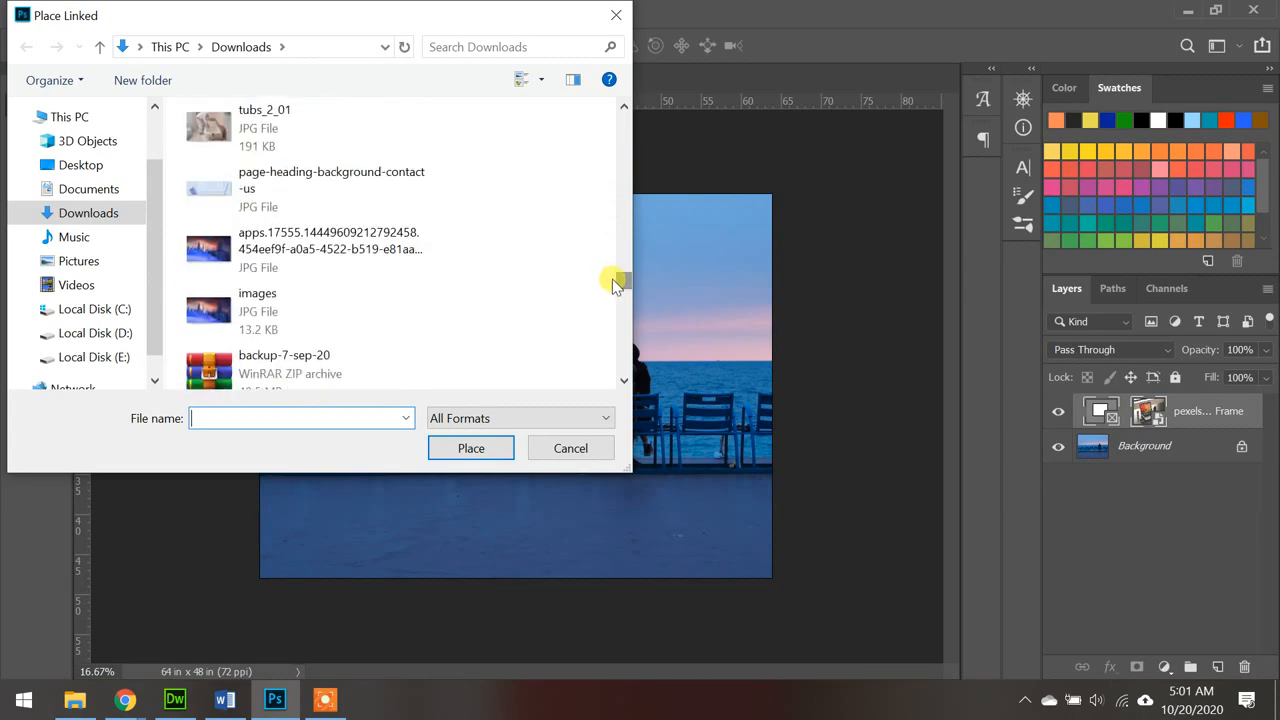
double_click(219, 123)
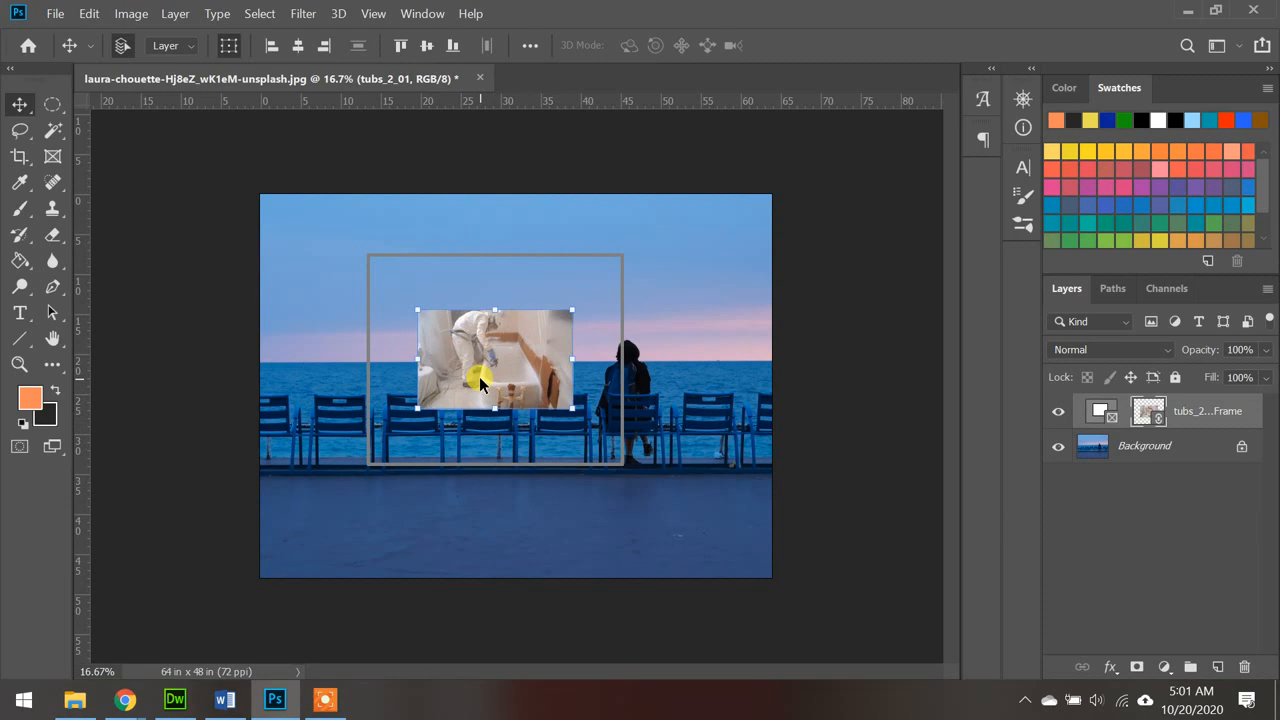
click(413, 403)
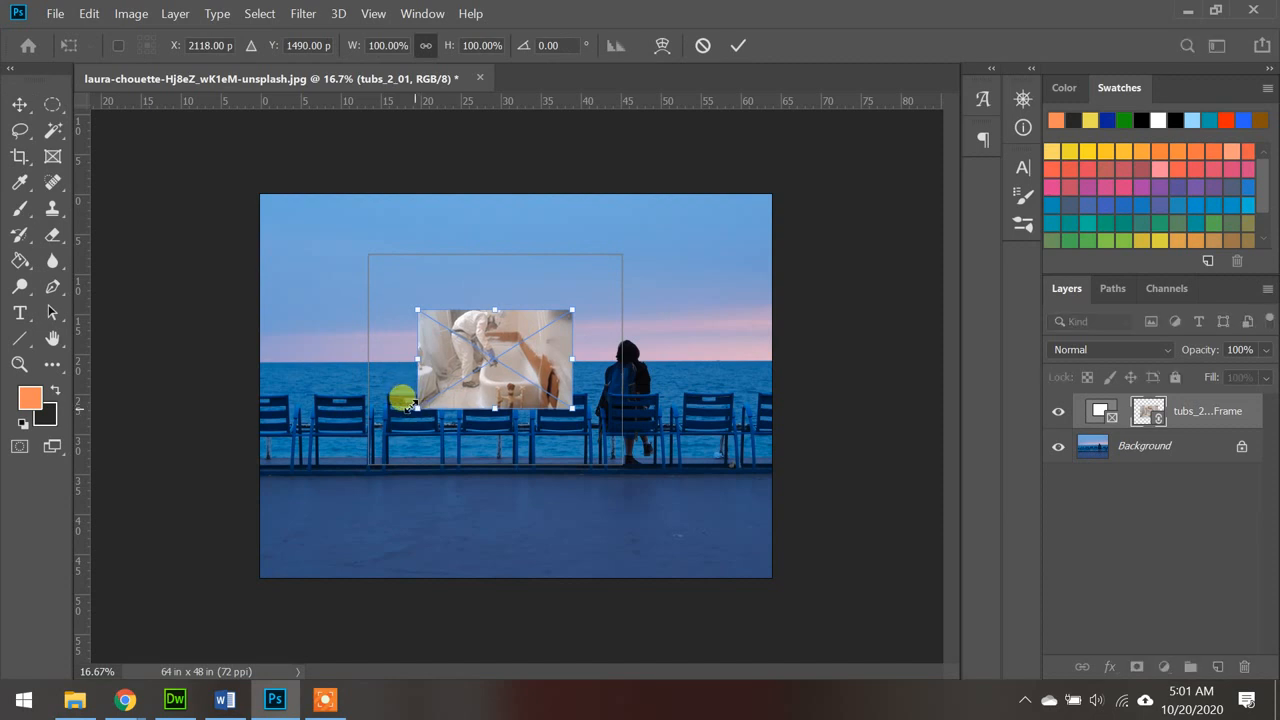
drag(409, 405, 356, 455)
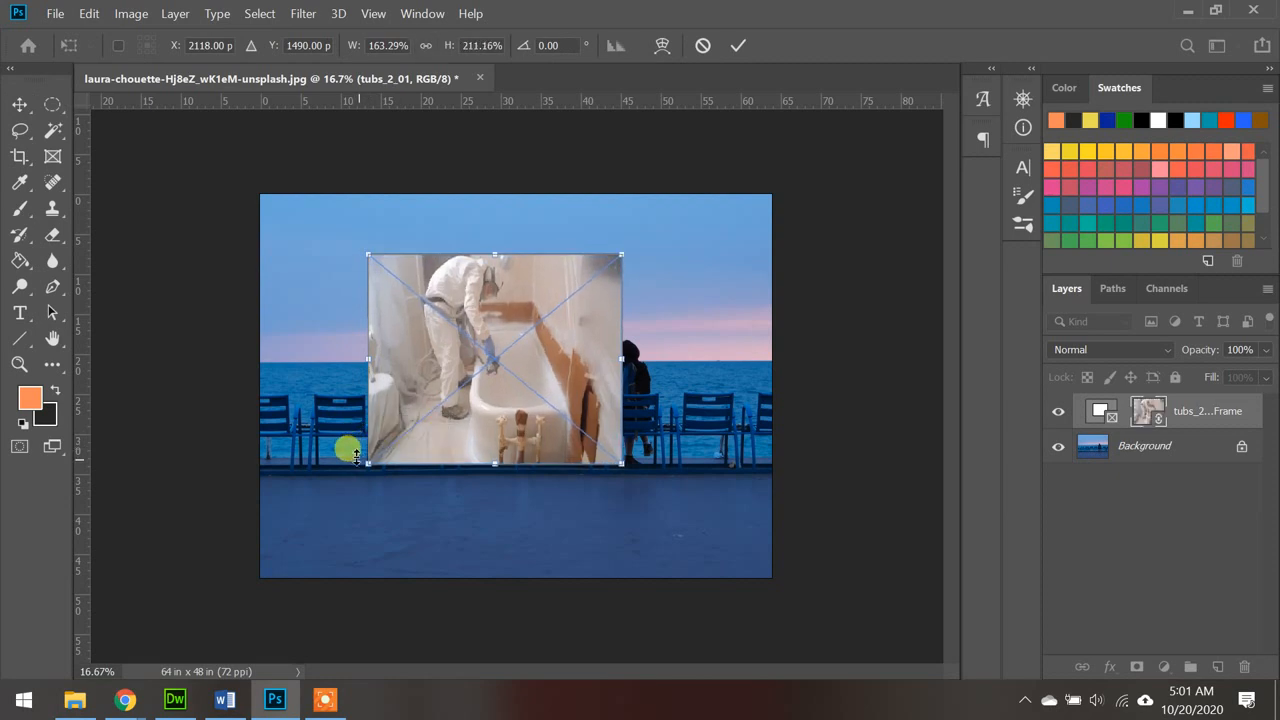
Accept the image's resizing and move the frame together with its image to the upper-left area of the beach photo
click(1086, 420)
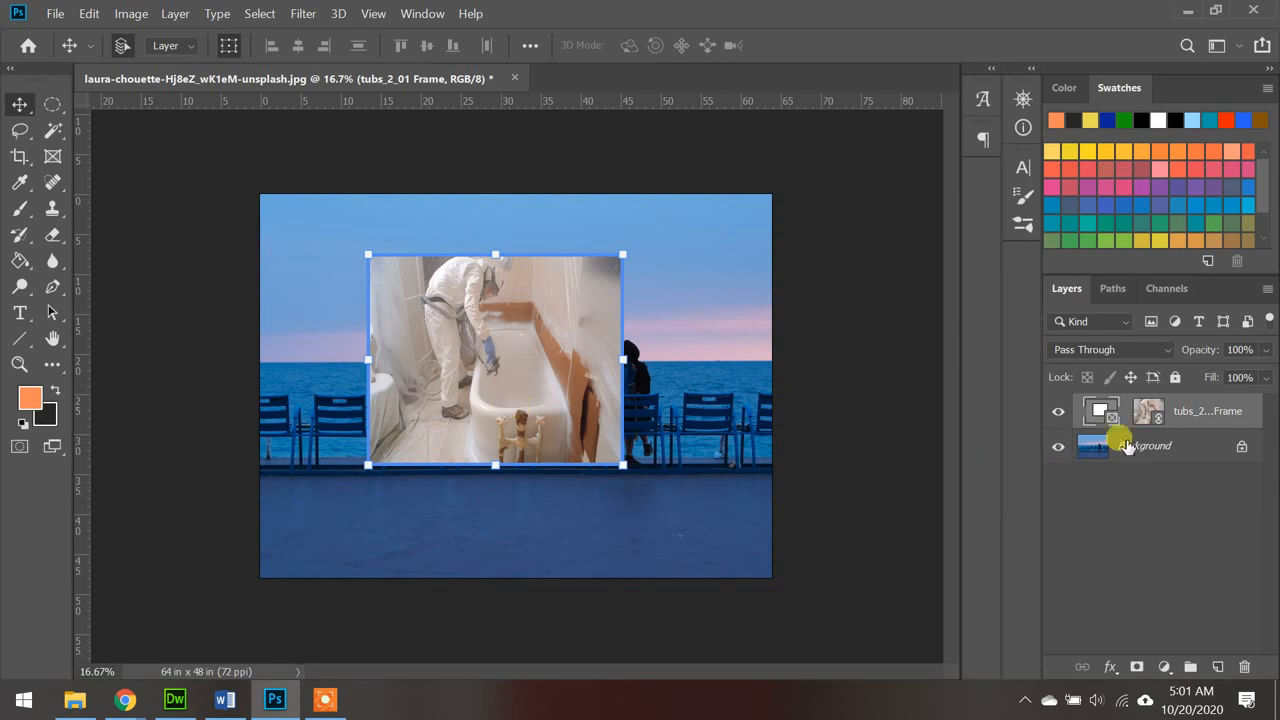
ctrl+click(1185, 416)
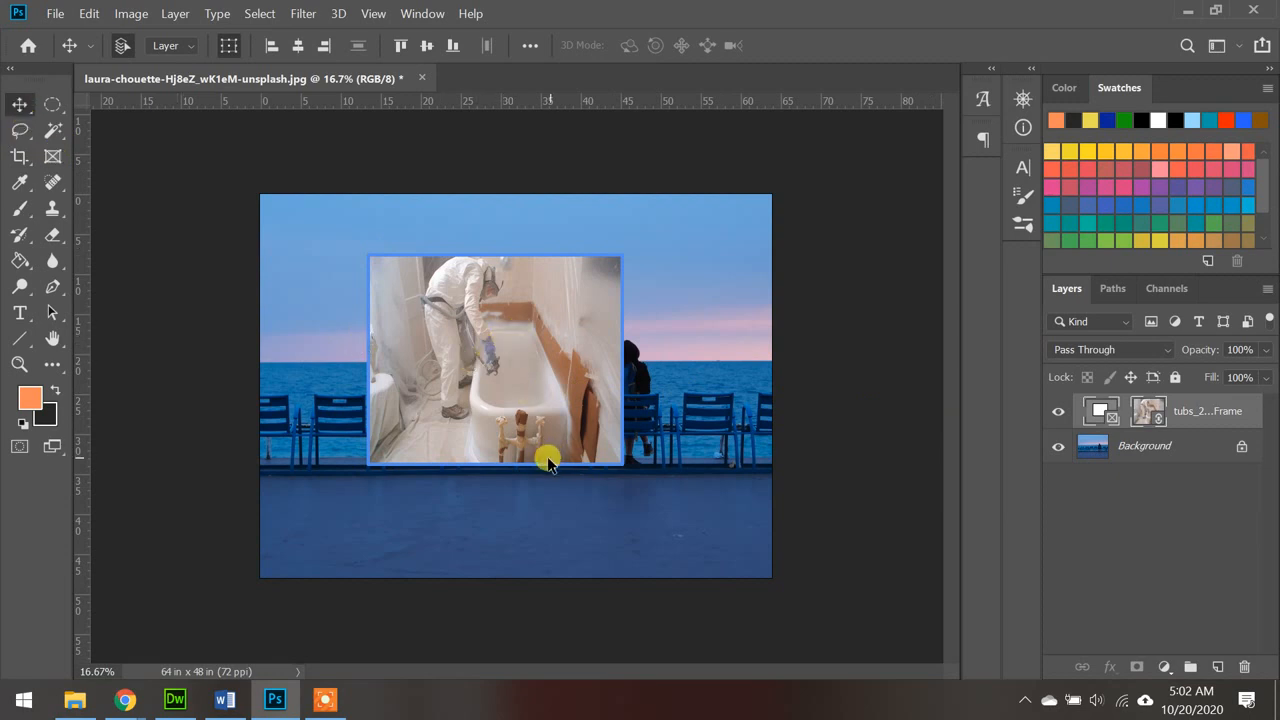
drag(539, 466, 463, 427)
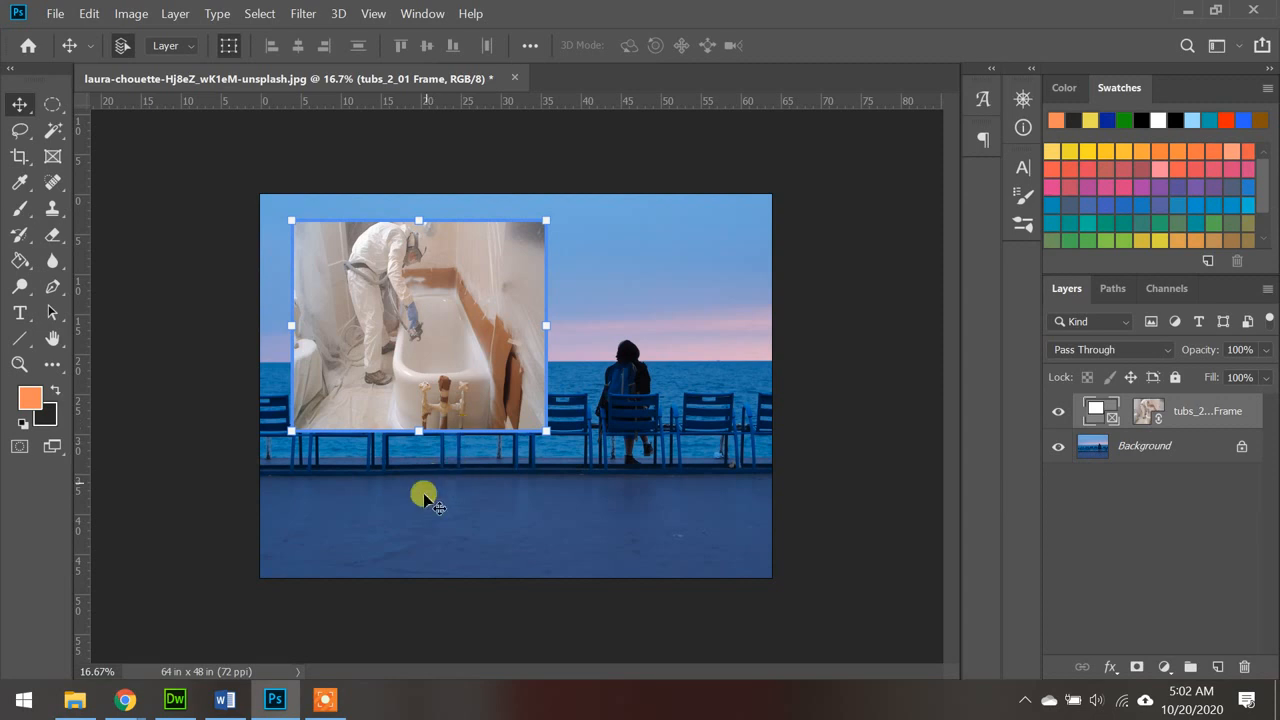
Select the image inside the frame and open its linked source file tubs_2_01.jpg for editing
double_click(402, 311)
click(402, 311)
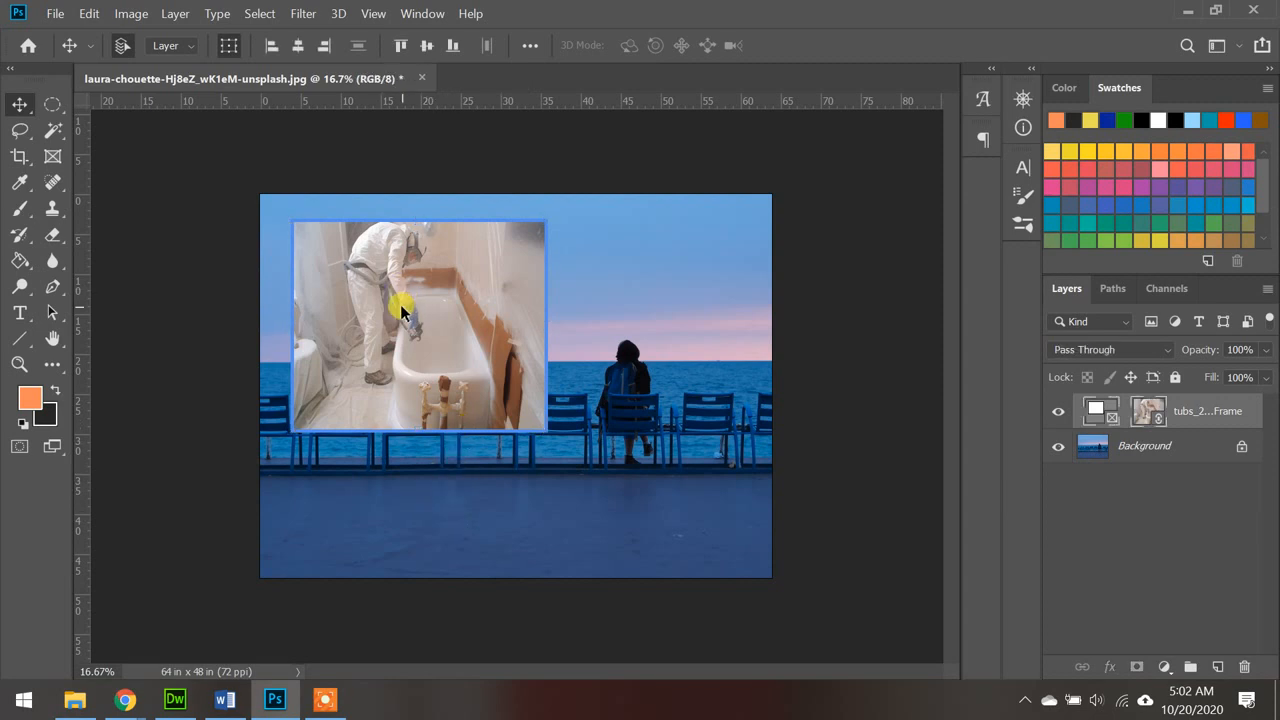
double_click(402, 308)
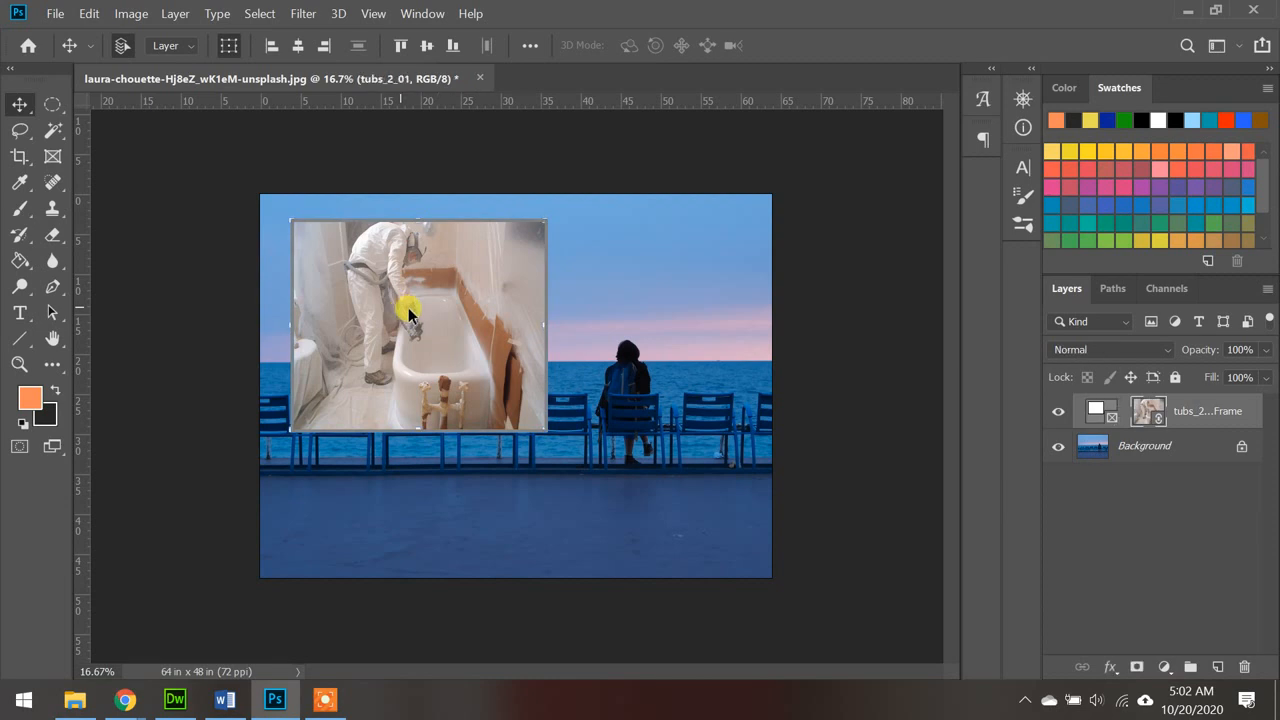
double_click(1155, 418)
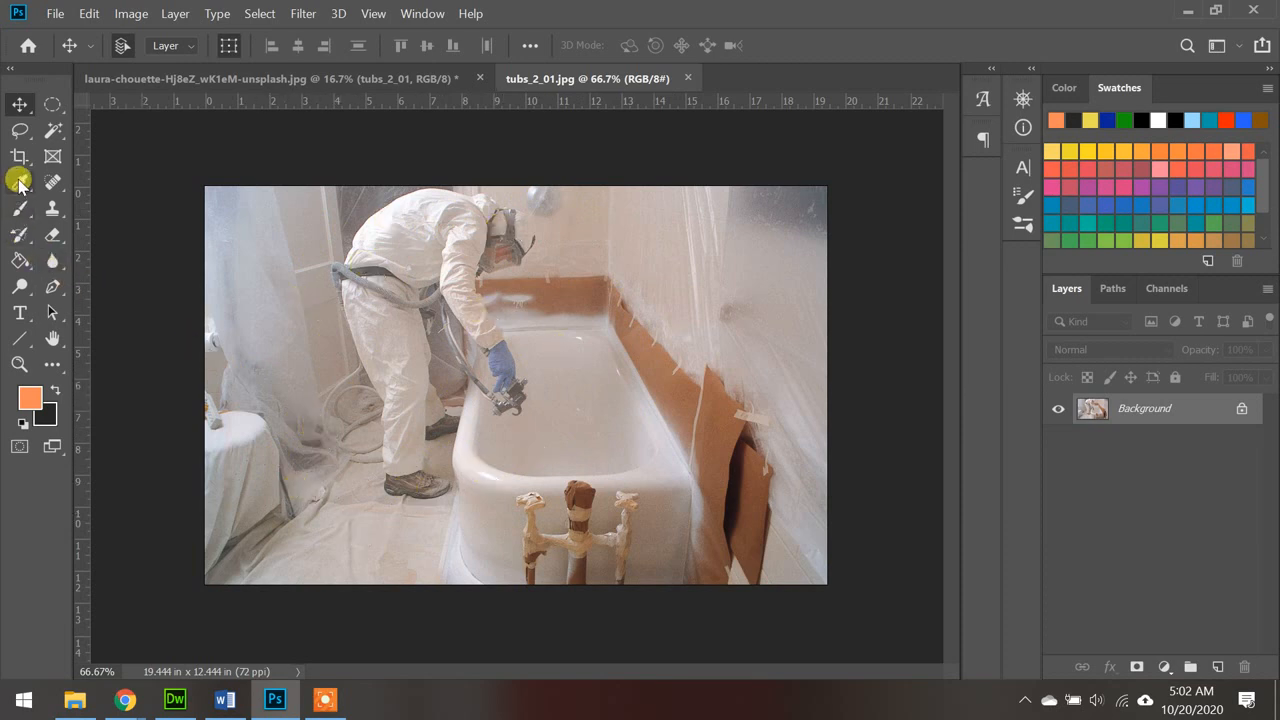
Paint a large orange X across the worker and the bathtub with the Brush tool
click(19, 211)
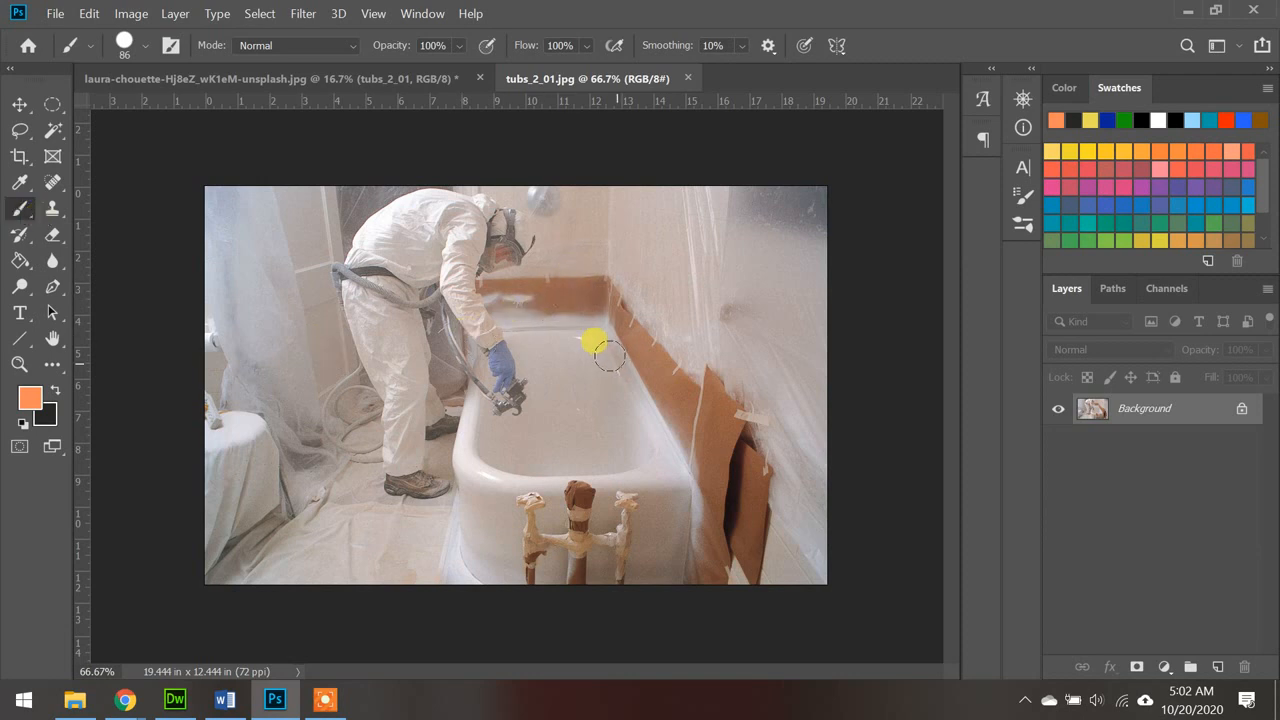
mouse_move(650, 263)
mouse_down()
mouse_move(525, 318)
mouse_move(420, 400)
mouse_move(210, 497)
mouse_up()
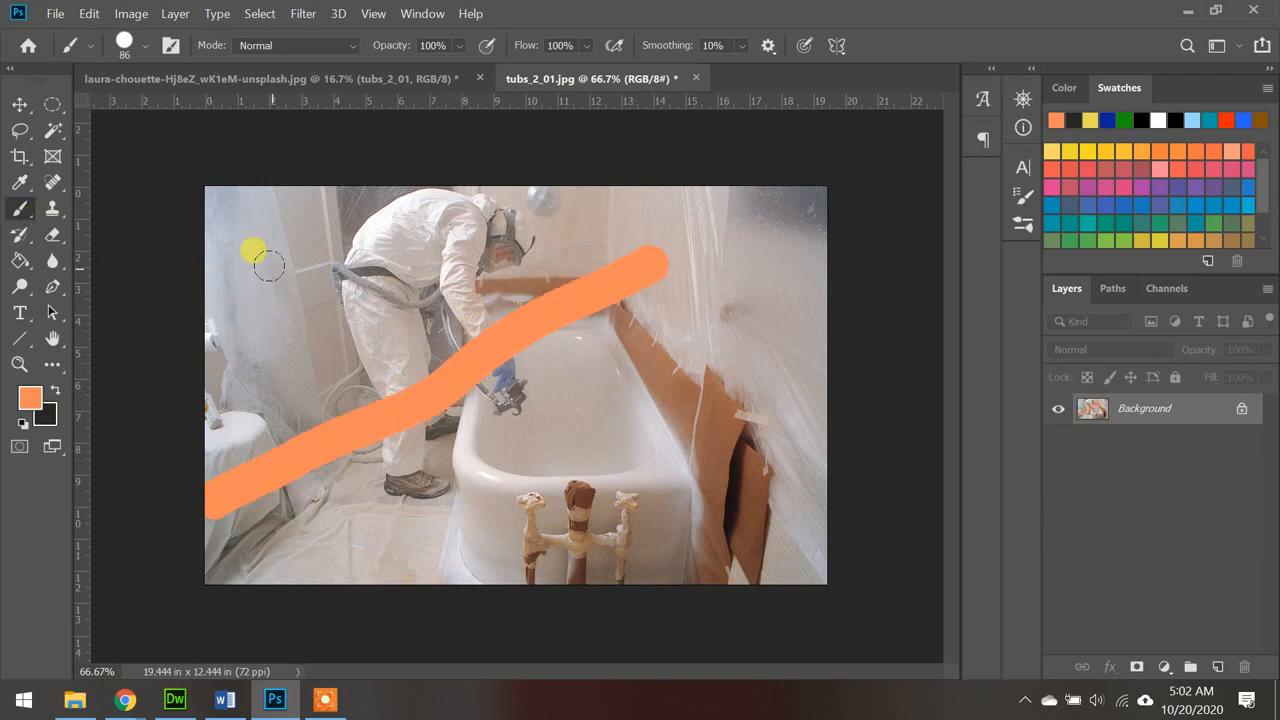
drag(258, 258, 590, 488)
drag(705, 511, 725, 525)
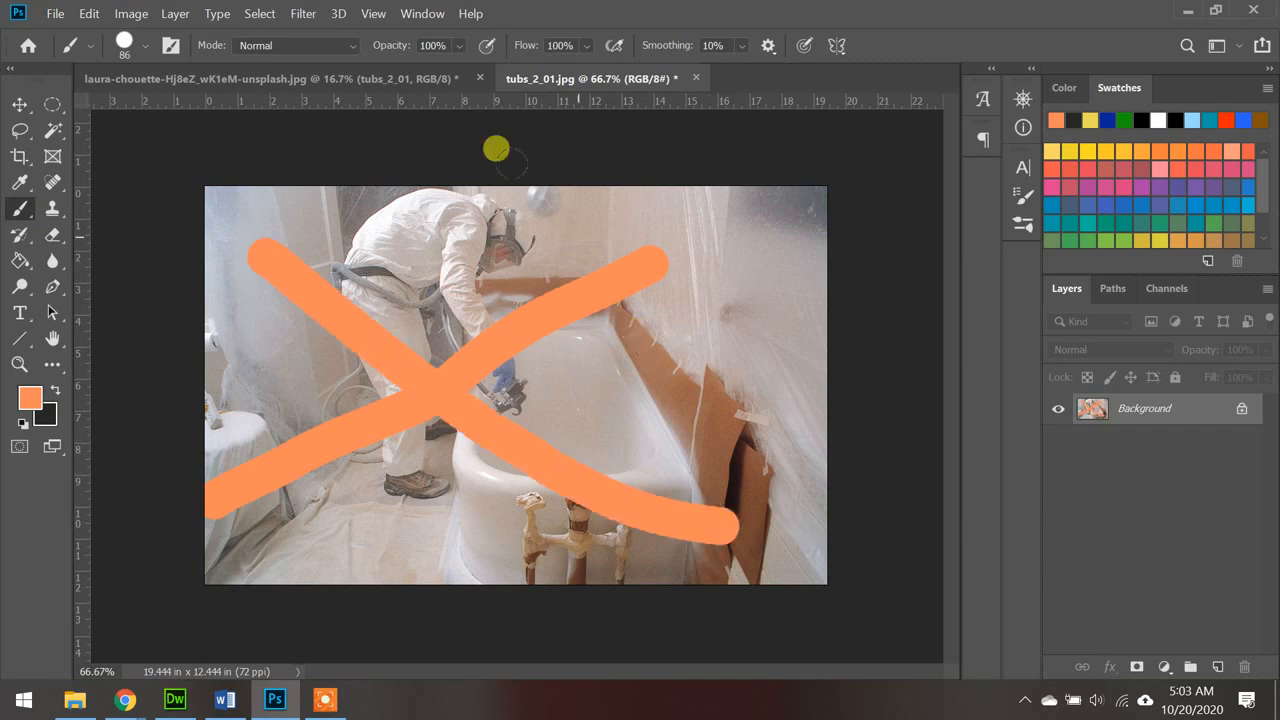
Check the composite document, then save tubs_2_01.jpg at maximum JPEG quality 12 in Progressive format with 3 scans and close it
click(399, 80)
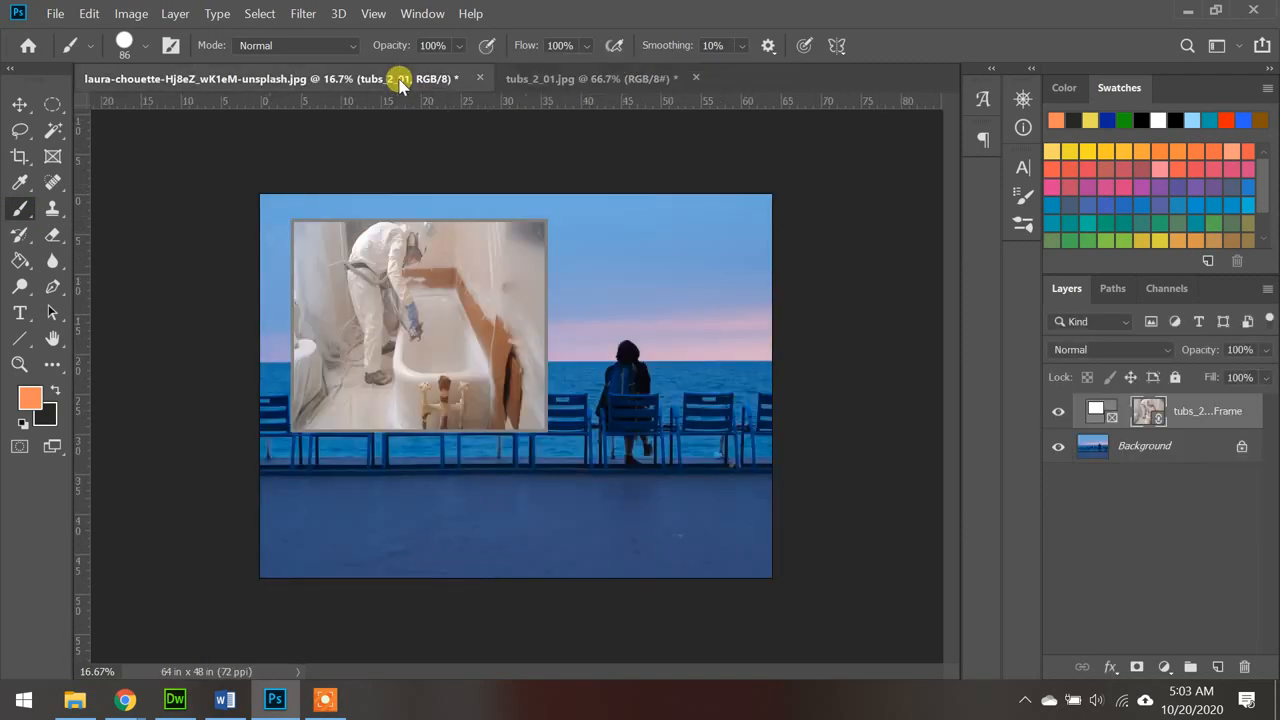
click(537, 80)
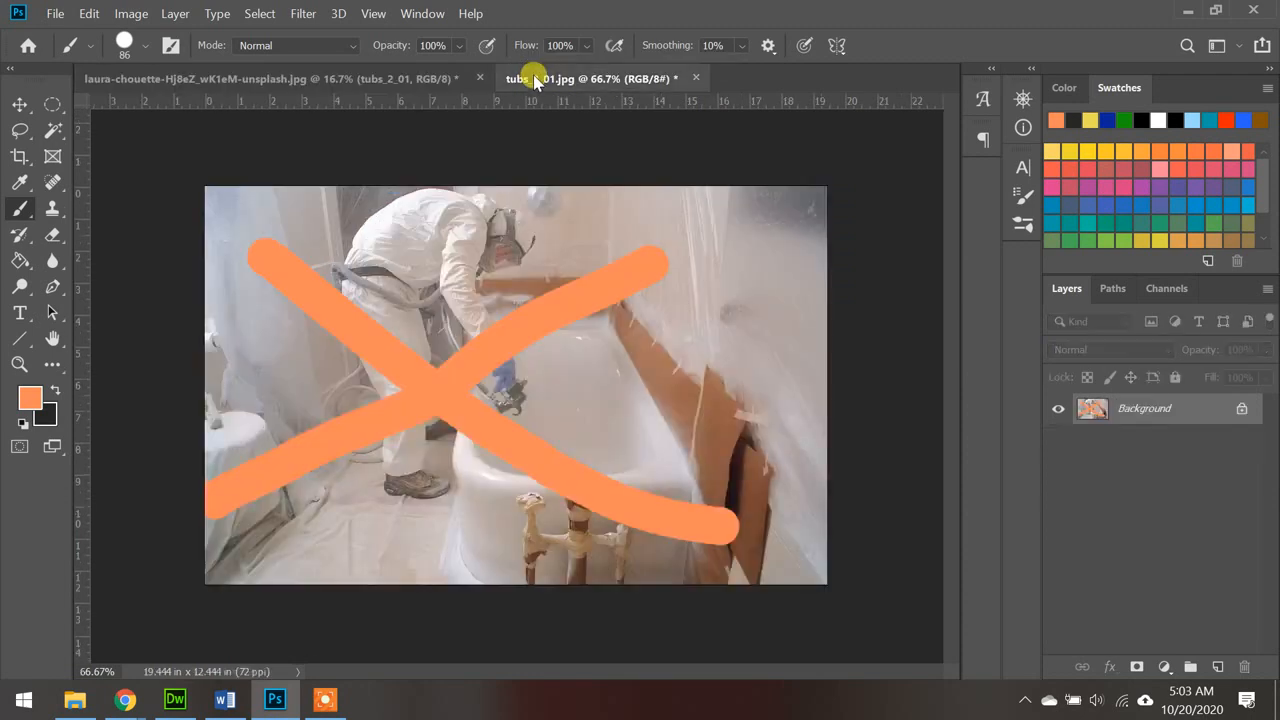
click(697, 79)
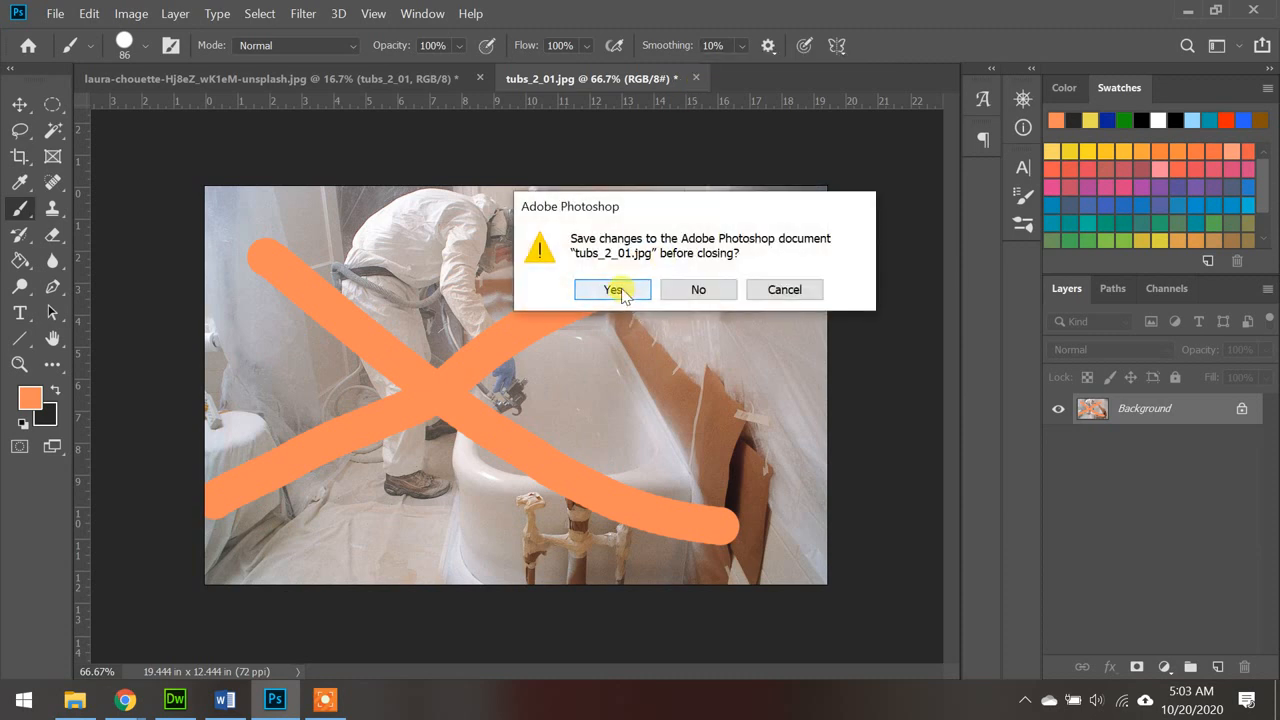
click(613, 289)
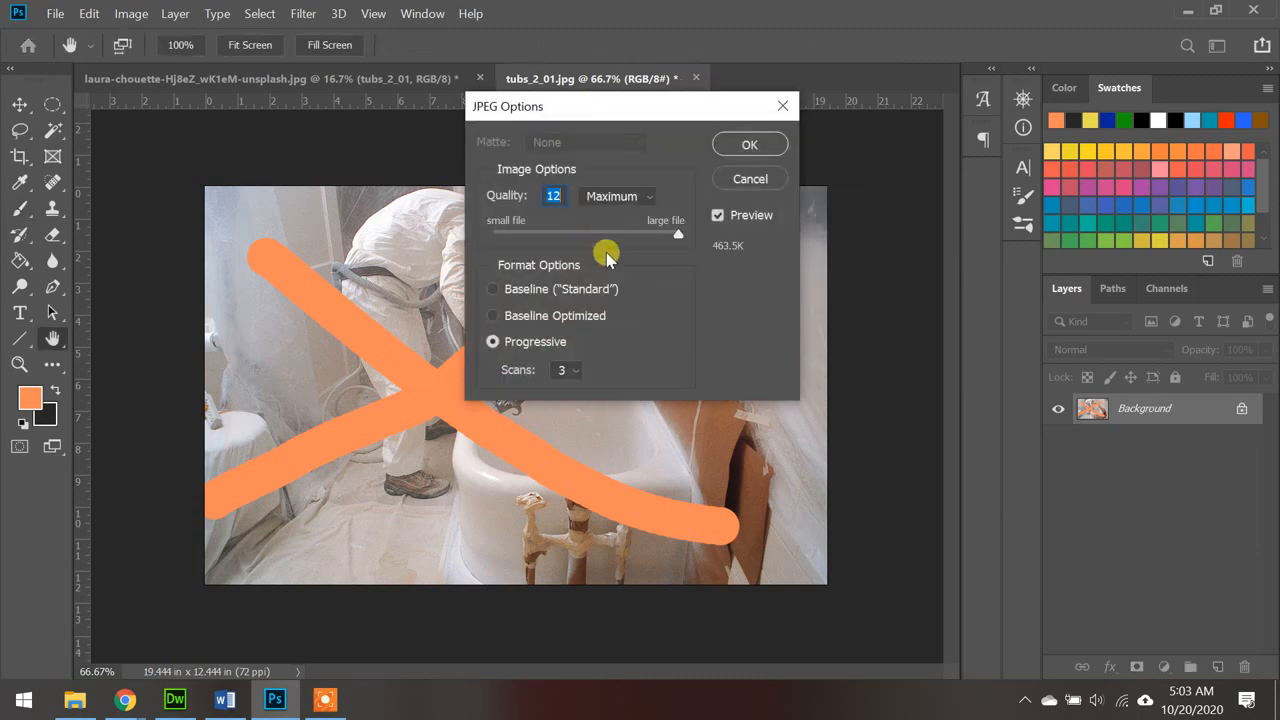
click(747, 147)
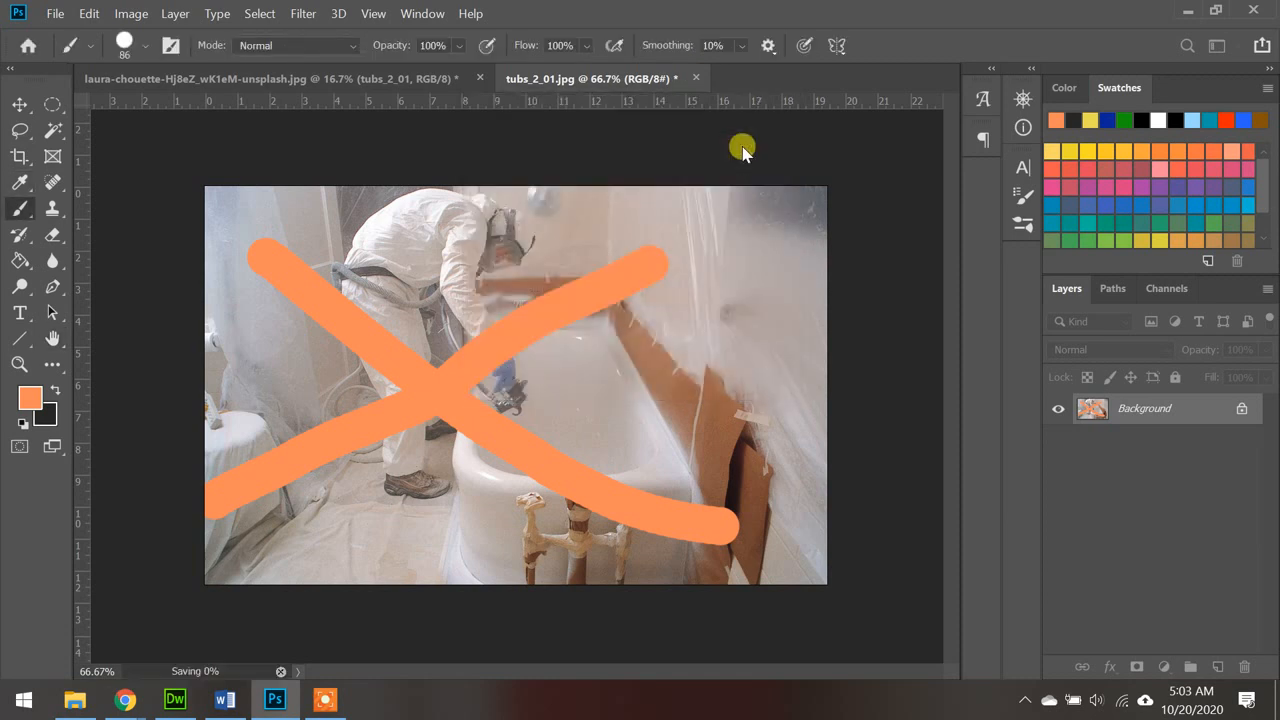
key(ctrl+w)
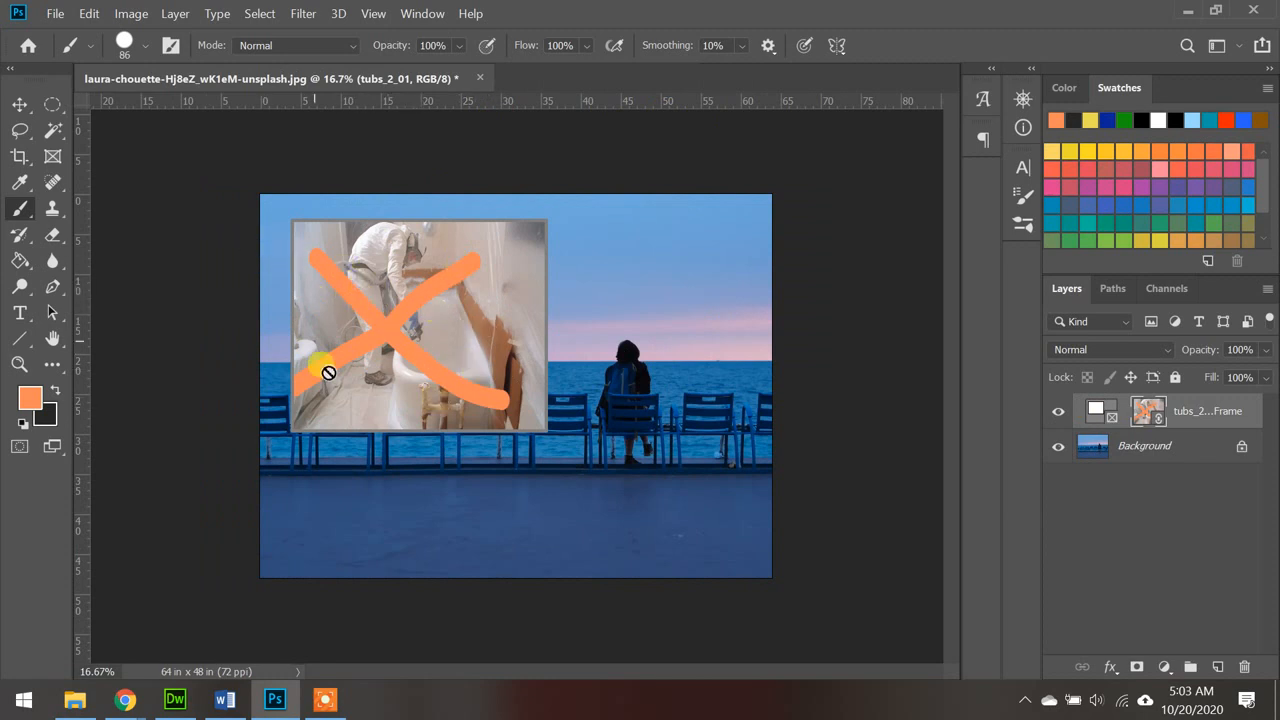
click(15, 104)
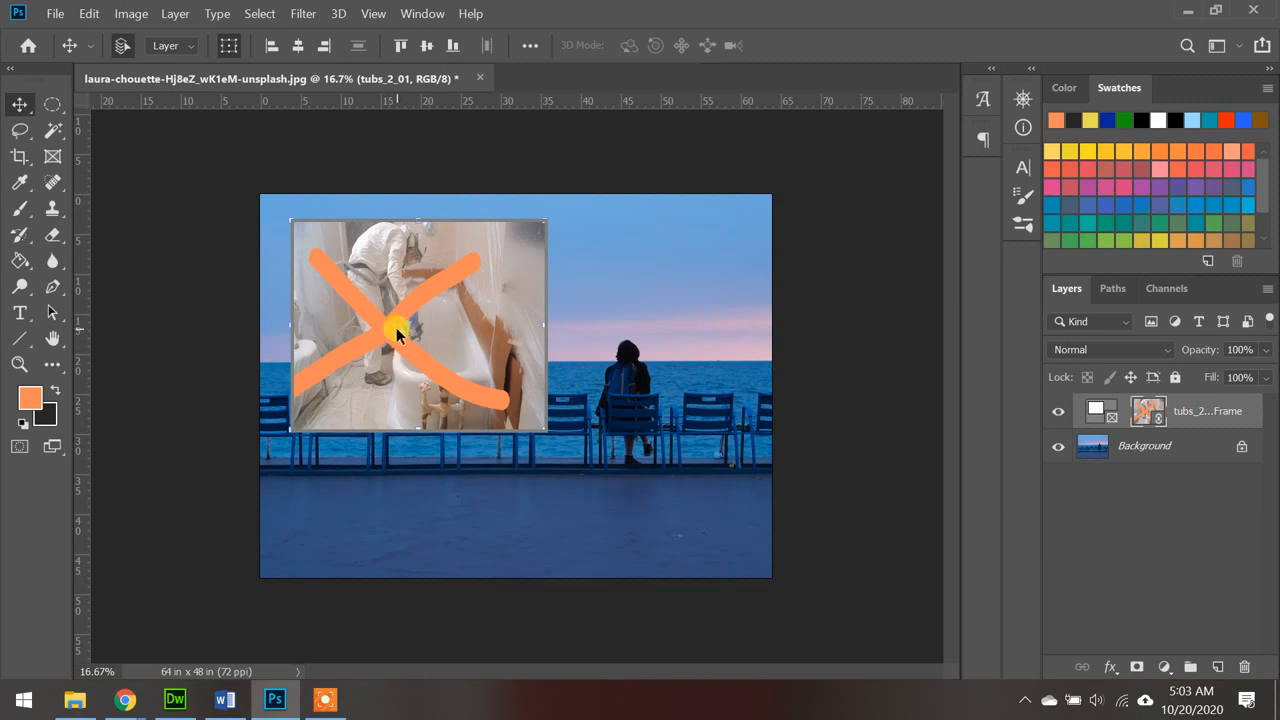
mouse_move(406, 322)
mouse_down()
mouse_move(423, 331)
mouse_move(423, 300)
mouse_move(396, 342)
mouse_move(393, 326)
mouse_up()
Draw an elliptical frame over the sky and the seated person, beside the bathtub photo
click(52, 156)
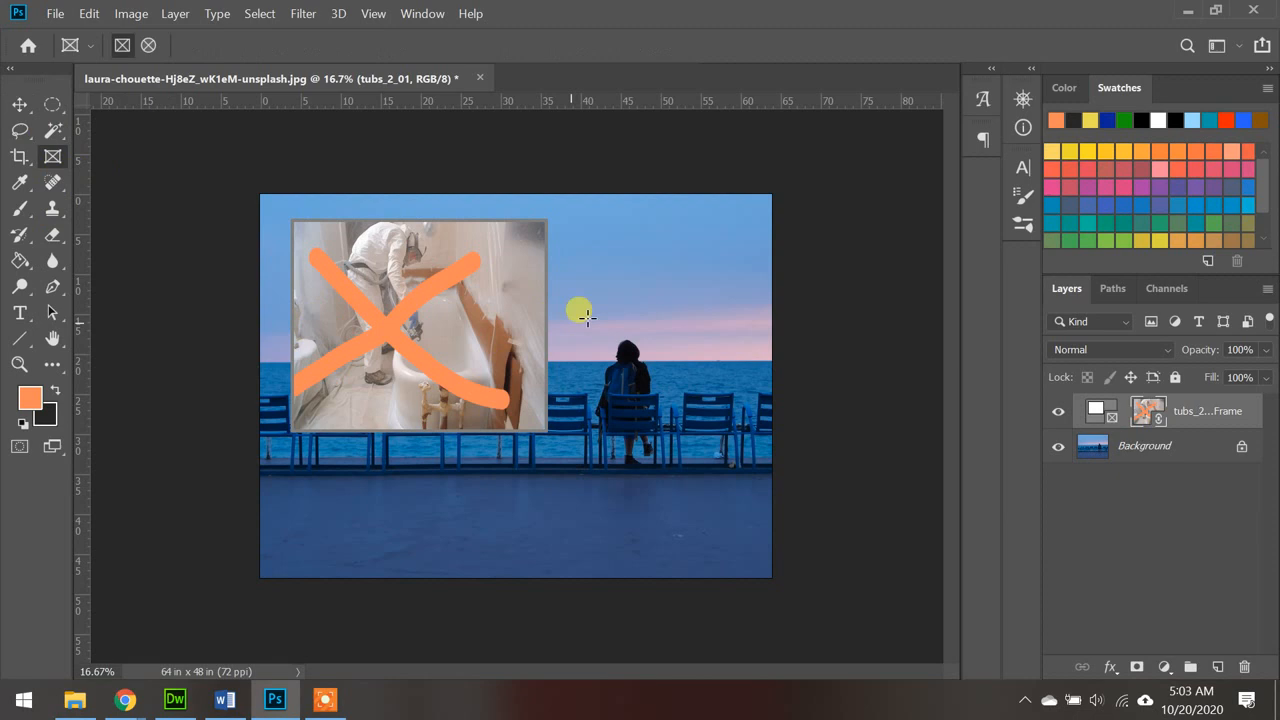
click(688, 270)
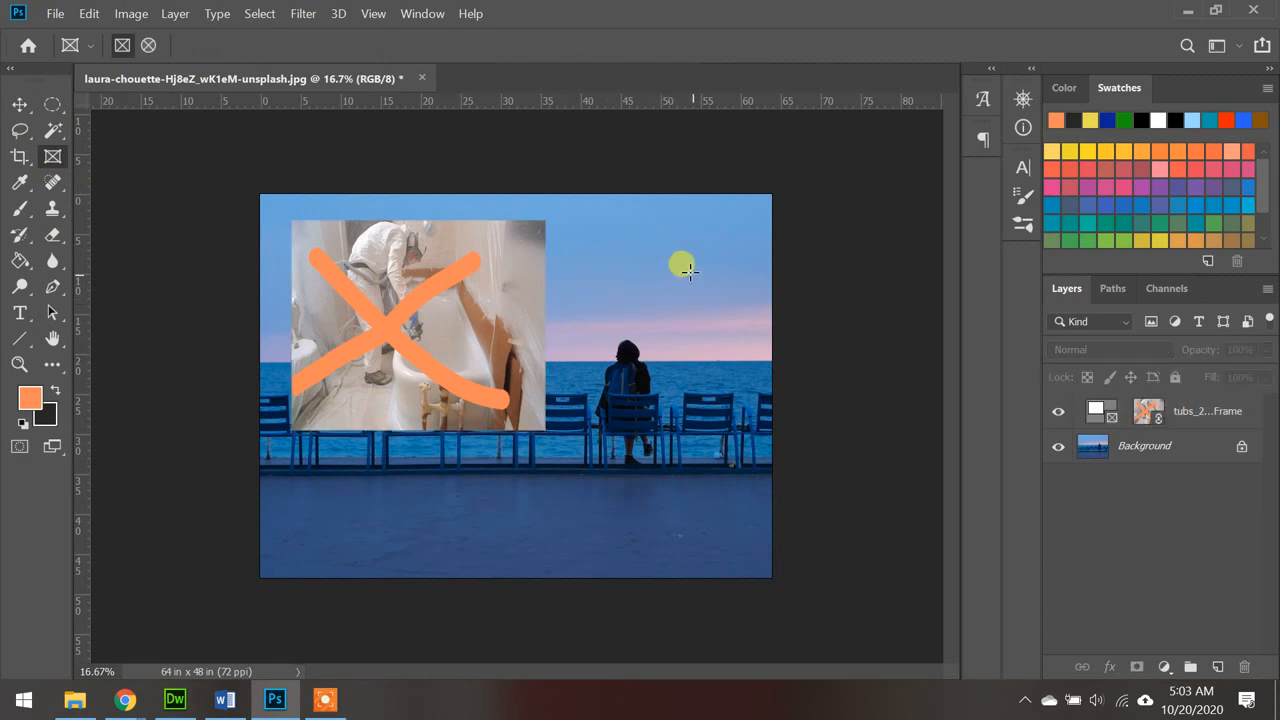
click(148, 47)
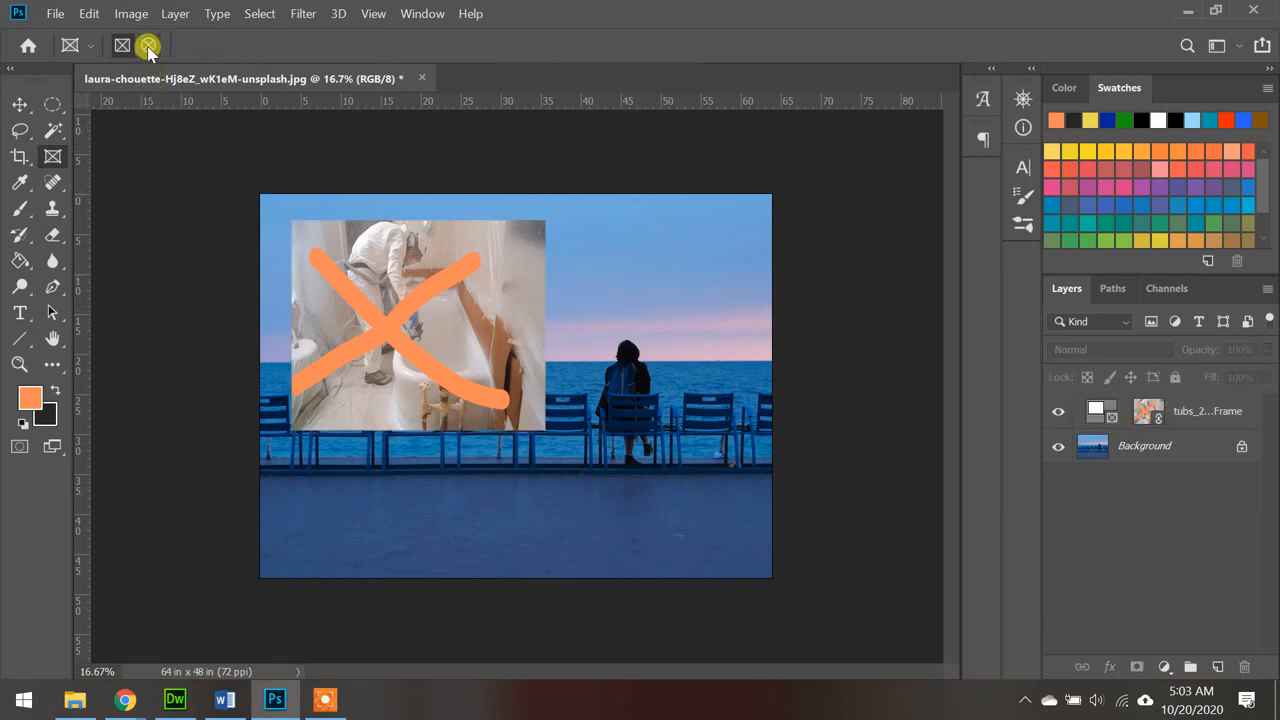
drag(719, 257, 558, 402)
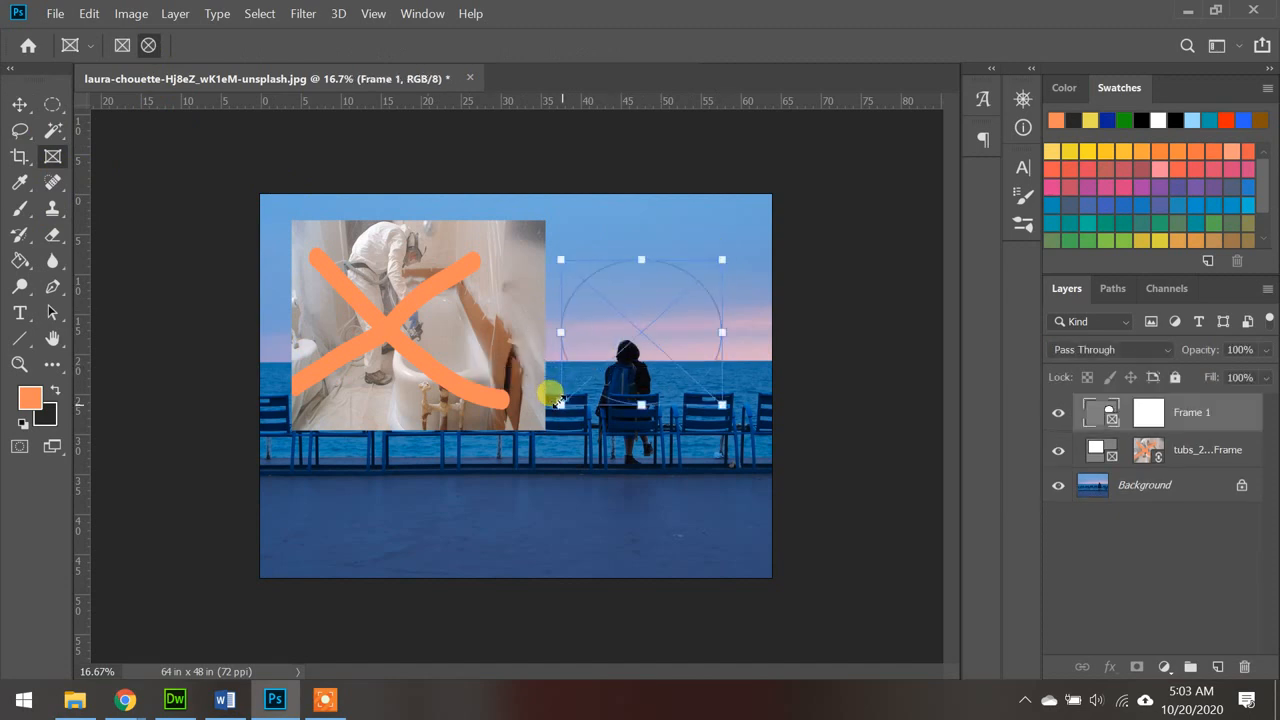
Place placeimg_640_480_nature from the Downloads folder in File Explorer into the elliptical frame and select the image inside it
click(80, 700)
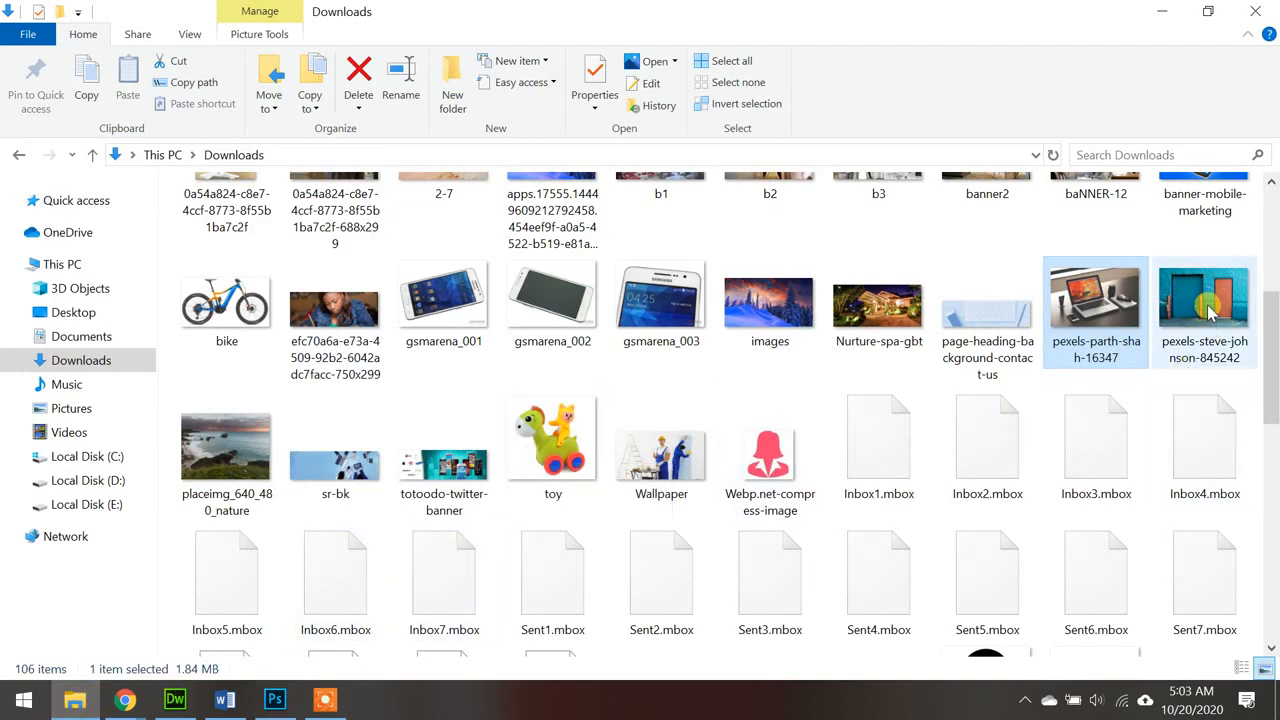
drag(213, 456, 638, 343)
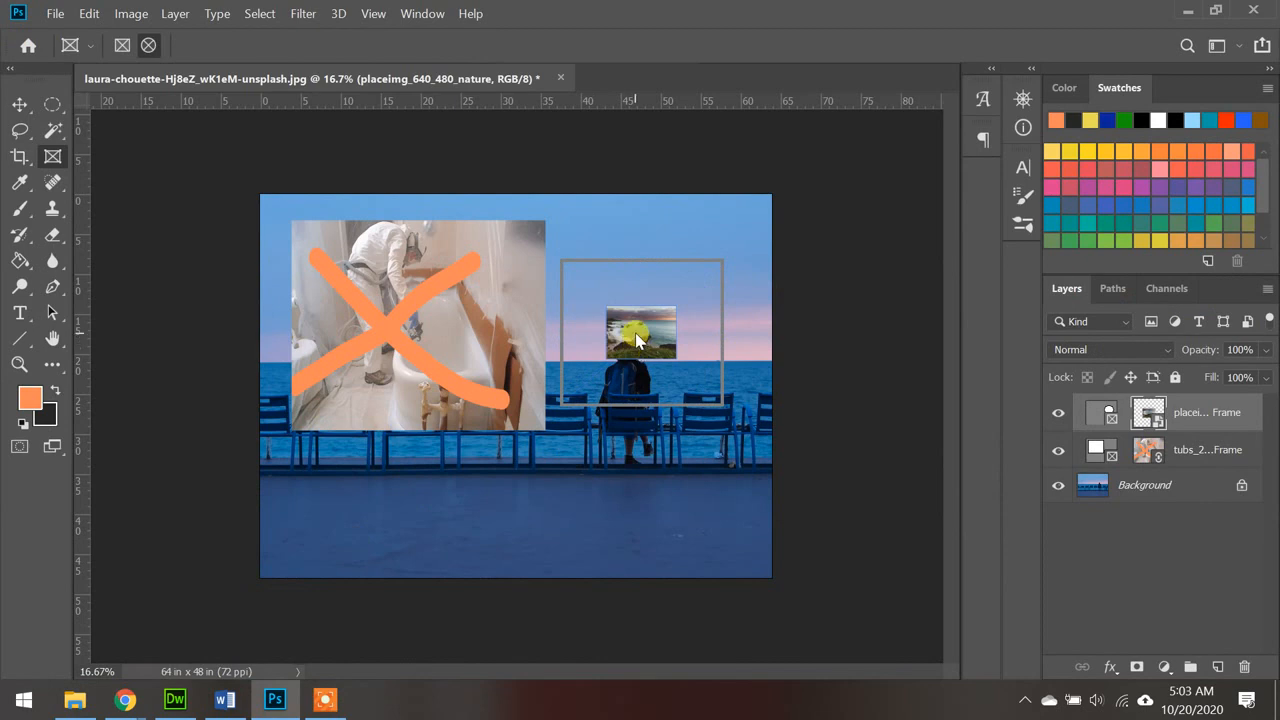
click(637, 340)
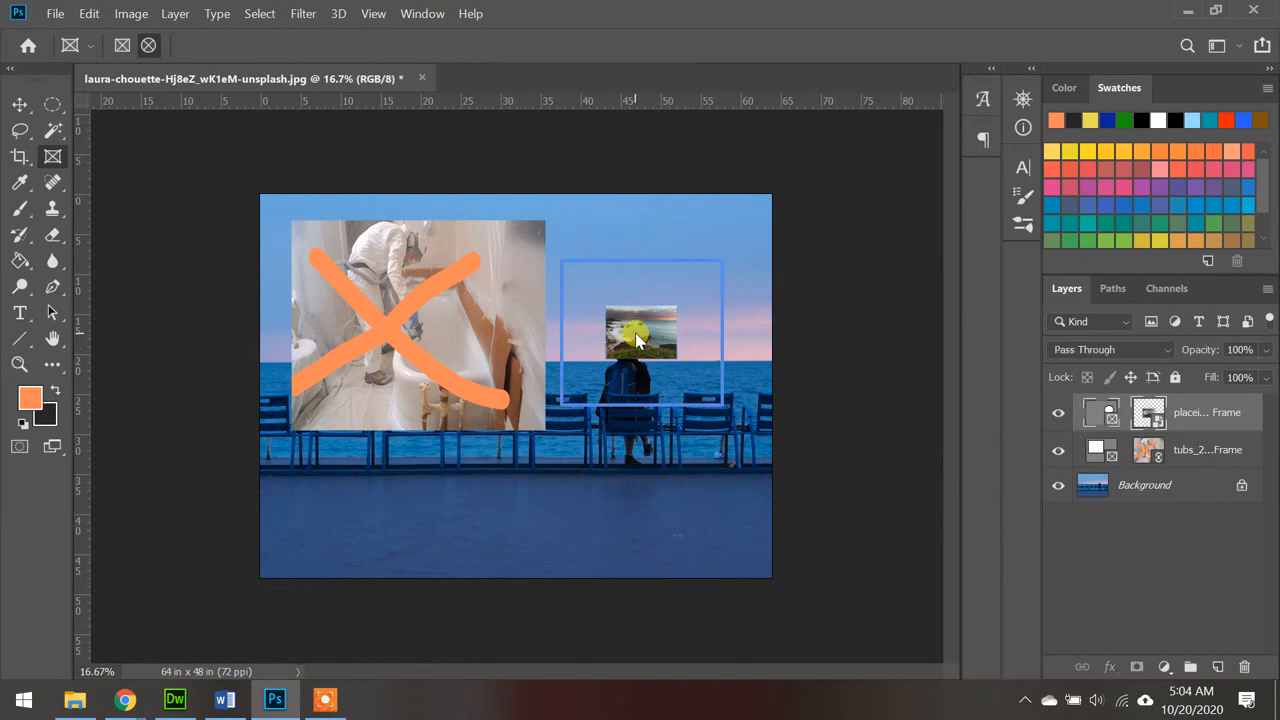
click(1152, 414)
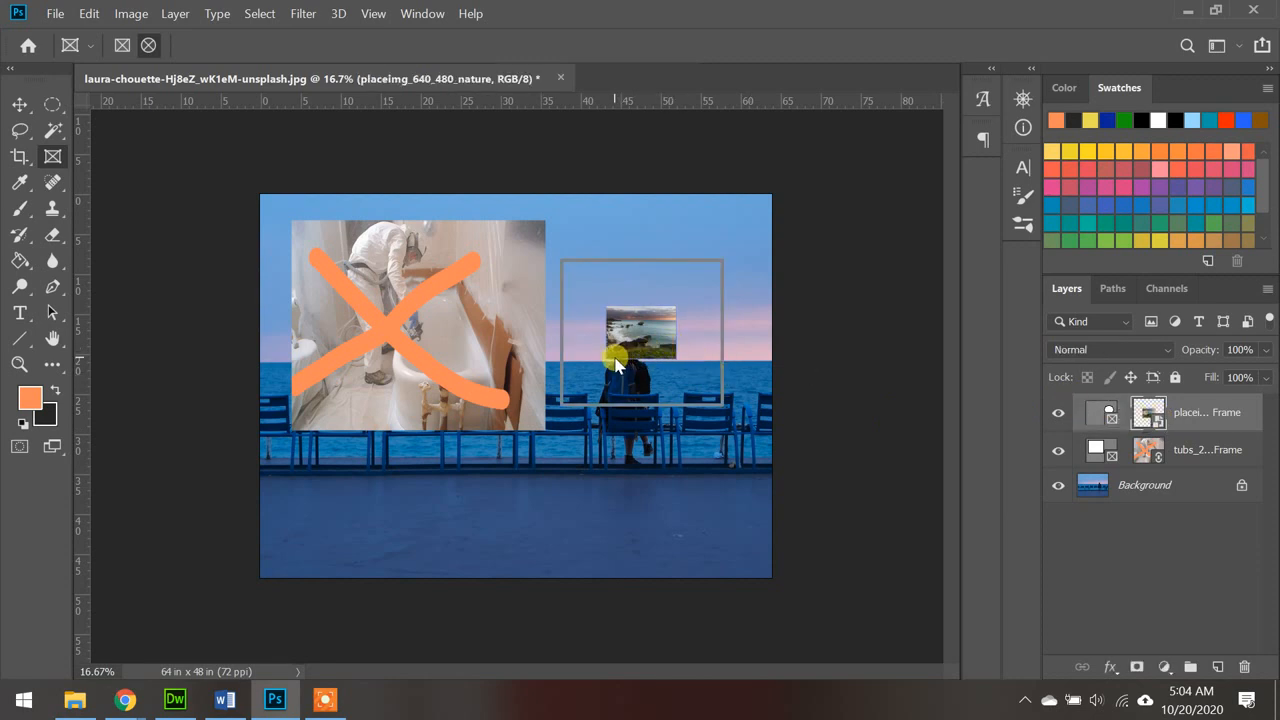
Centre the nature image in the elliptical frame, enlarge it to about 292% width and 315% height to fill the ellipse, and deselect it
drag(612, 362, 600, 348)
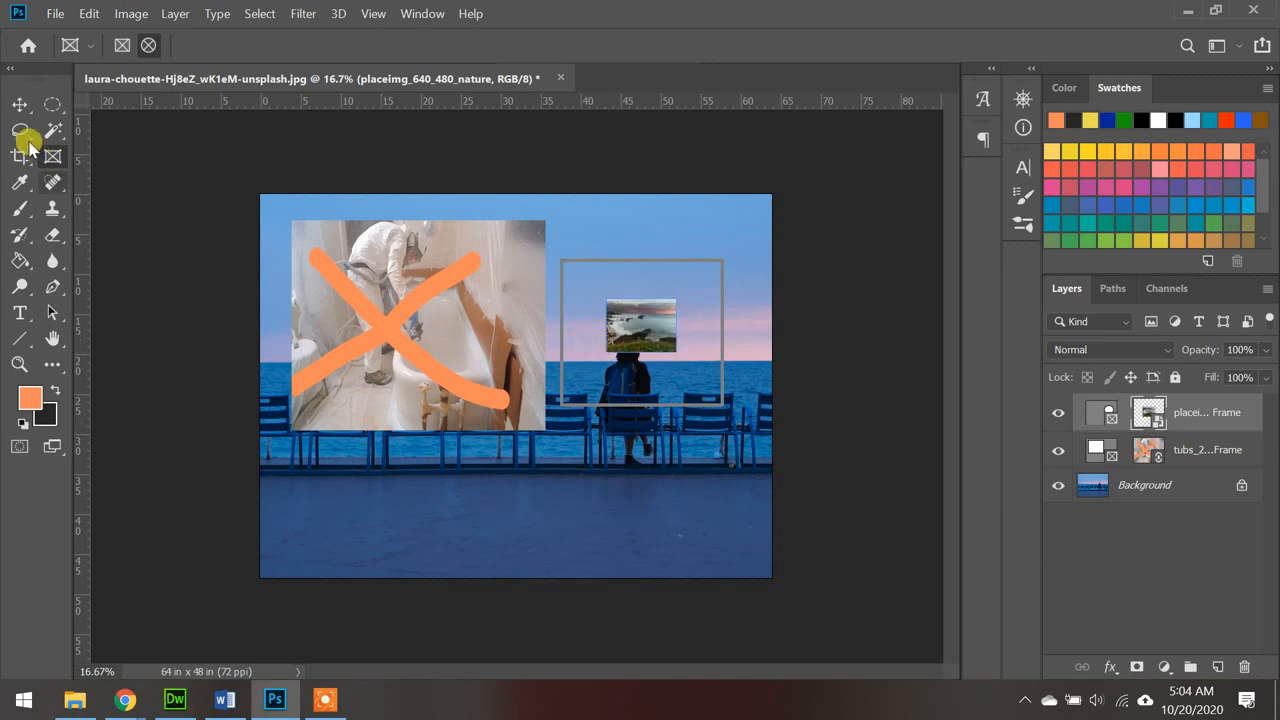
click(20, 110)
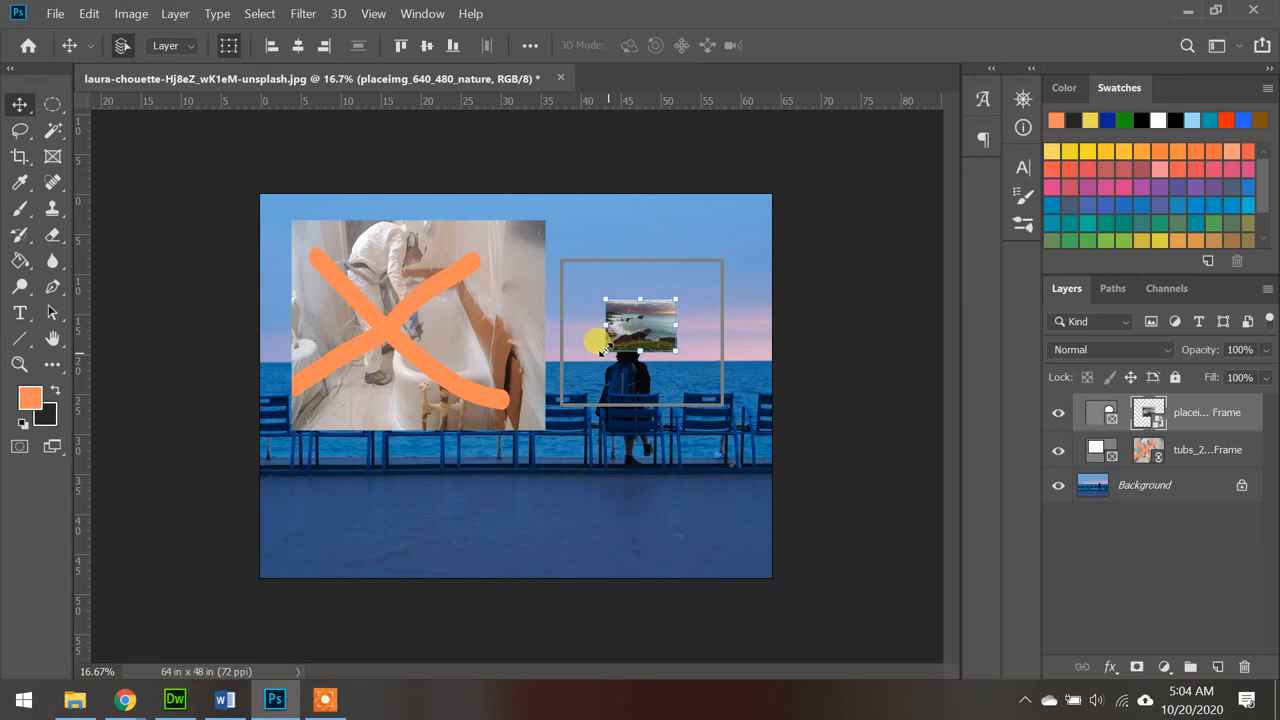
drag(589, 364, 561, 397)
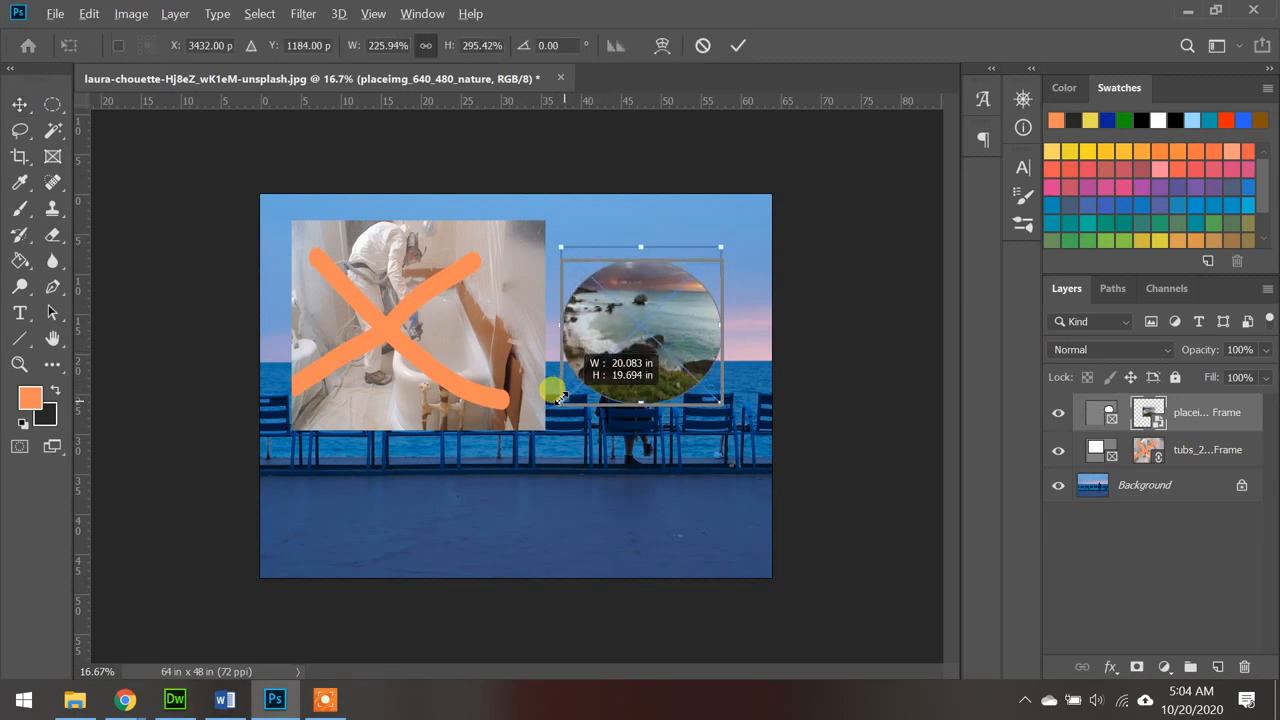
key(Escape)
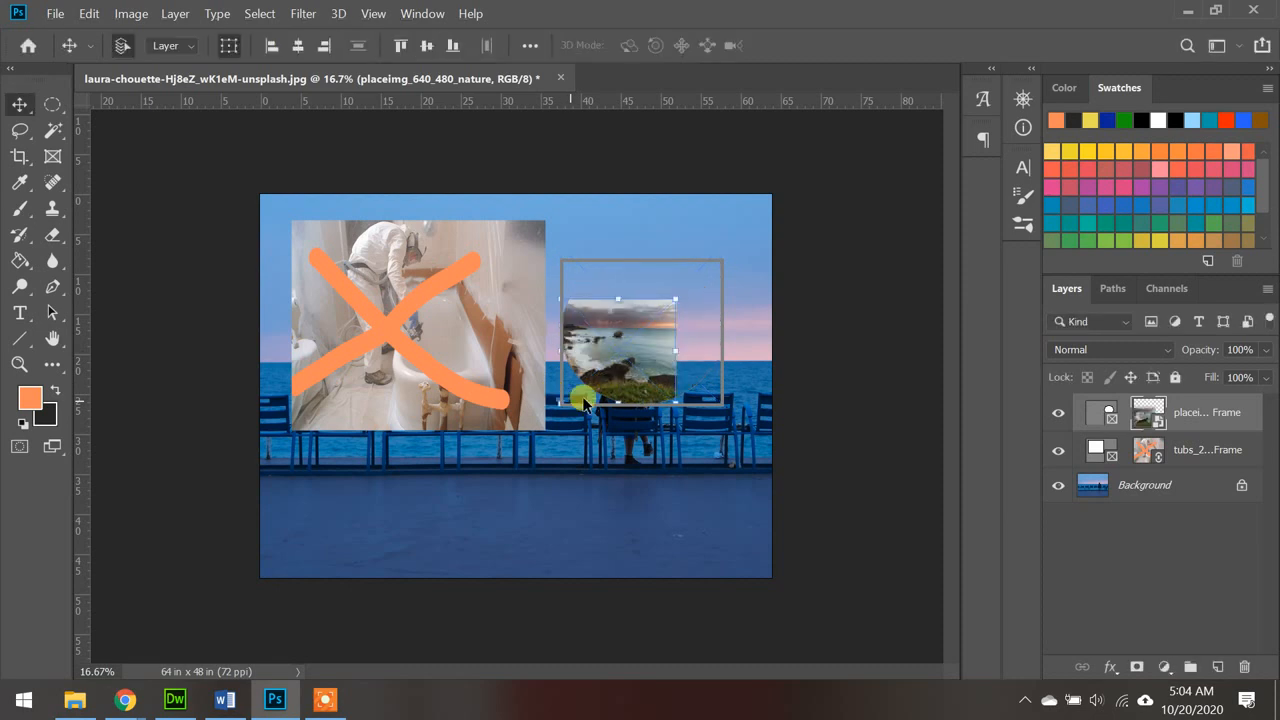
drag(624, 360, 647, 343)
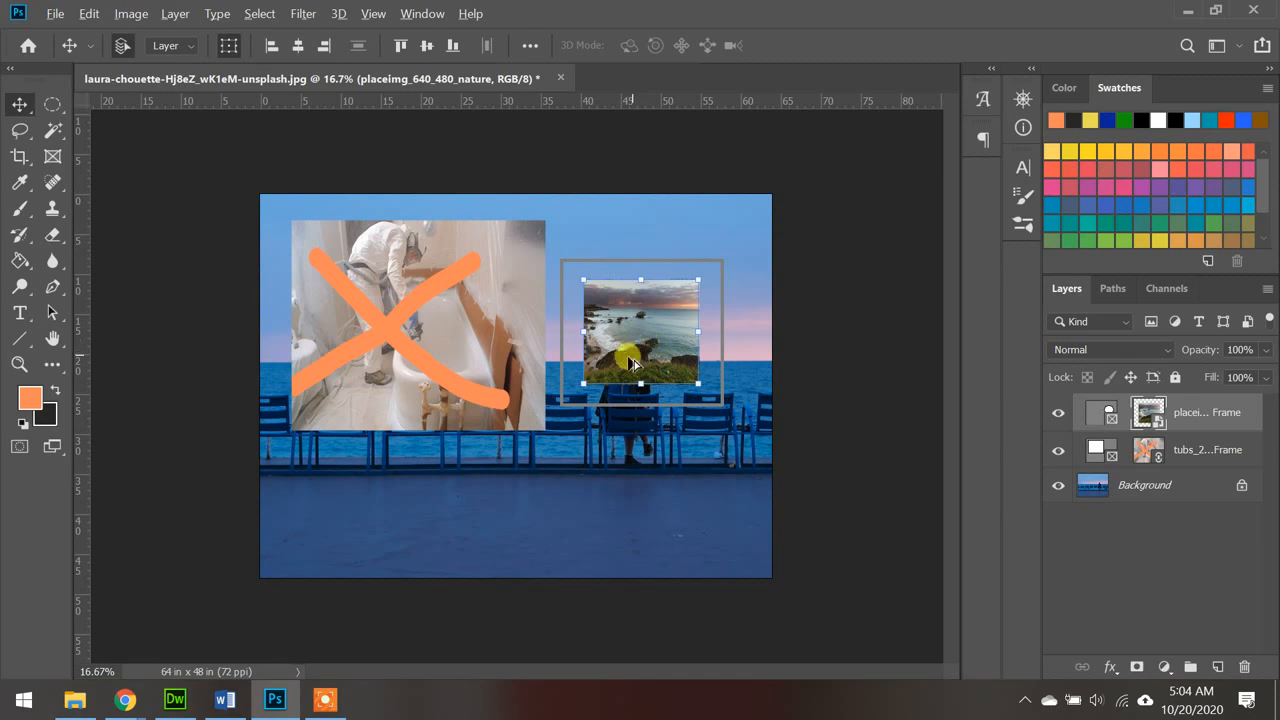
drag(552, 392, 535, 411)
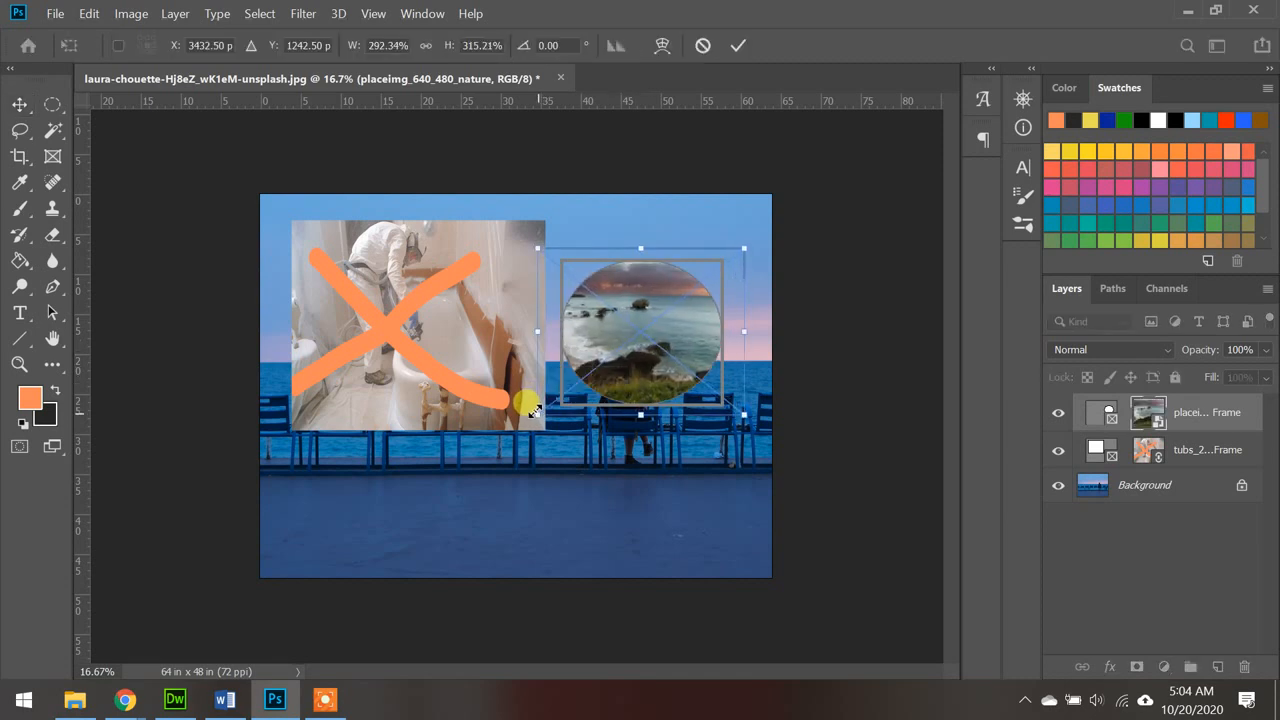
key(Return)
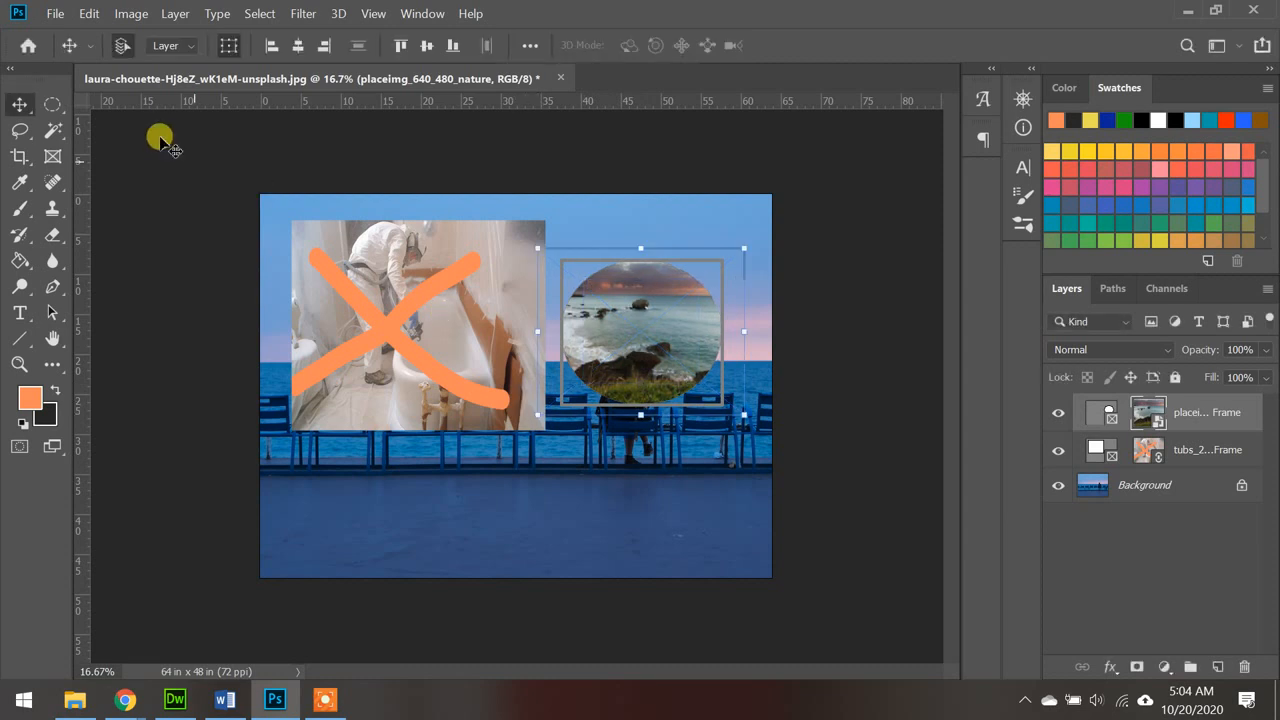
click(599, 467)
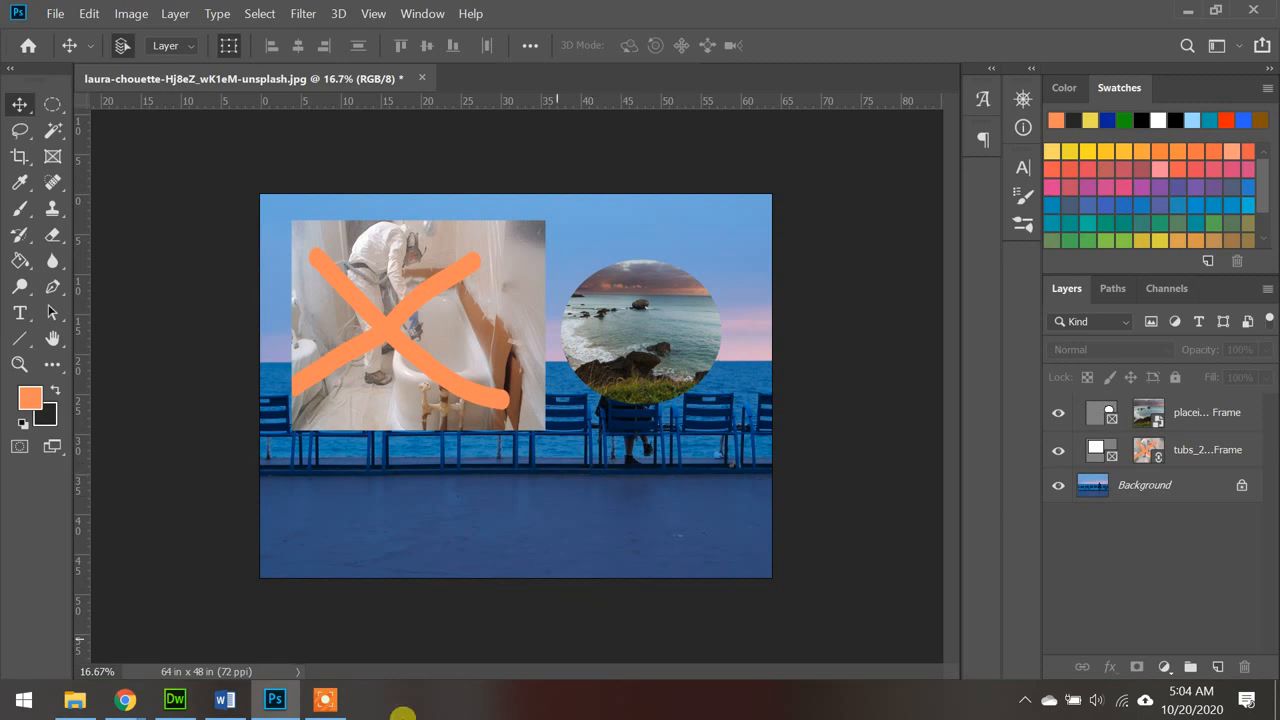
click(325, 700)
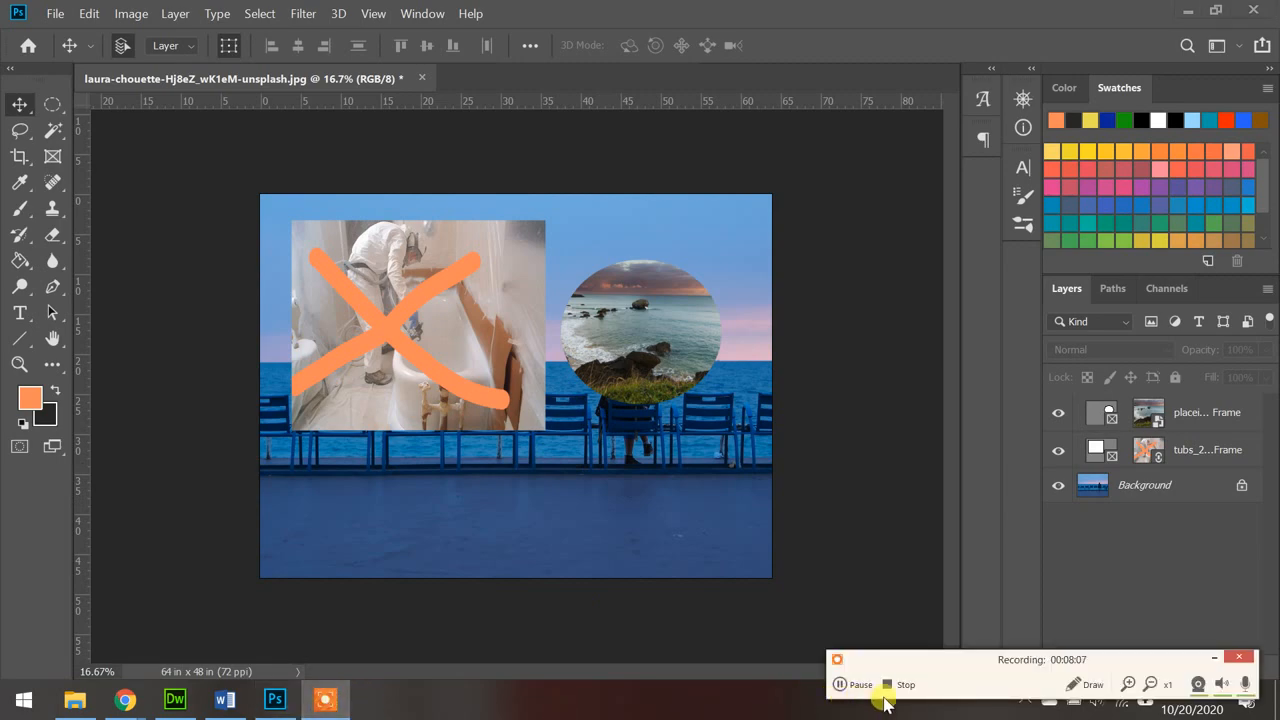